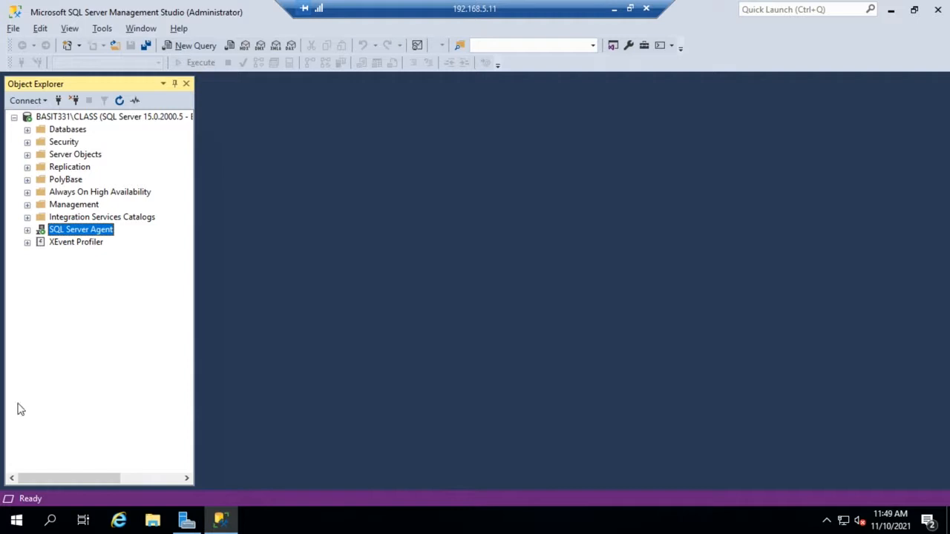
# Open SQL Server 2019 Configuration Manager and widen the services list's Name column to fit the full service names.
pyautogui.click(16, 521)
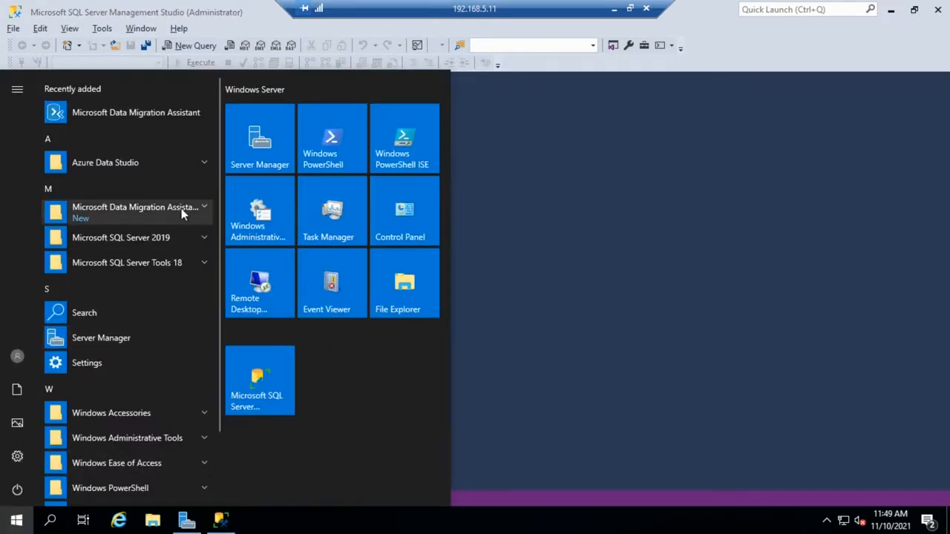
pyautogui.click(201, 239)
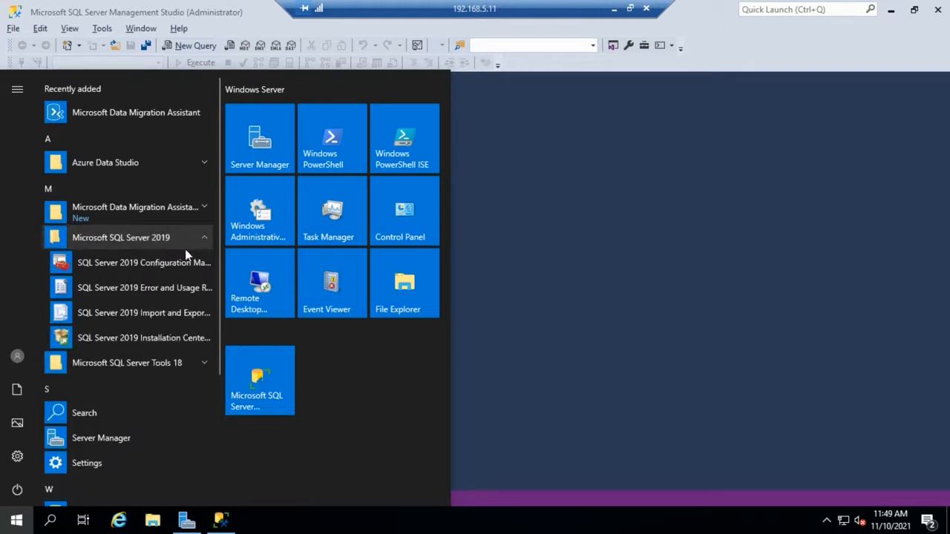
pyautogui.click(173, 267)
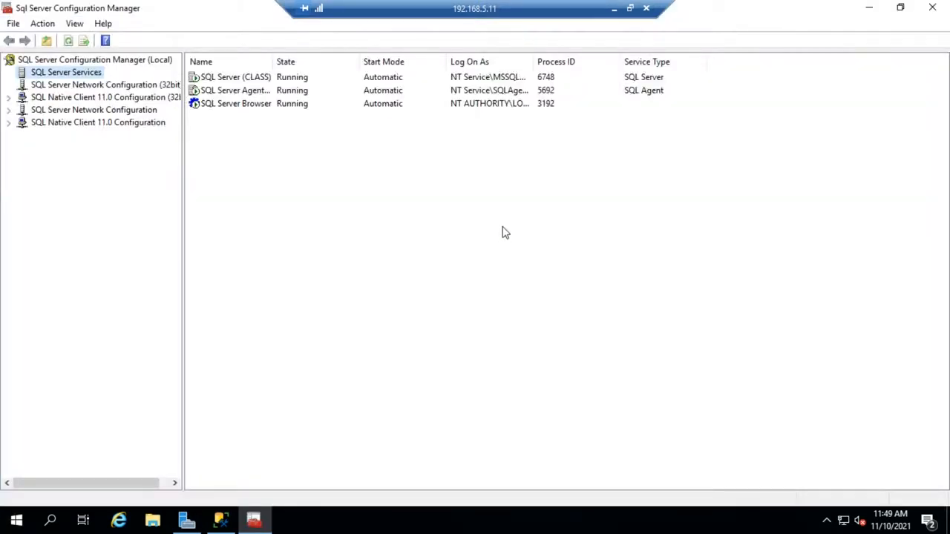
pyautogui.click(219, 93)
pyautogui.click(220, 97)
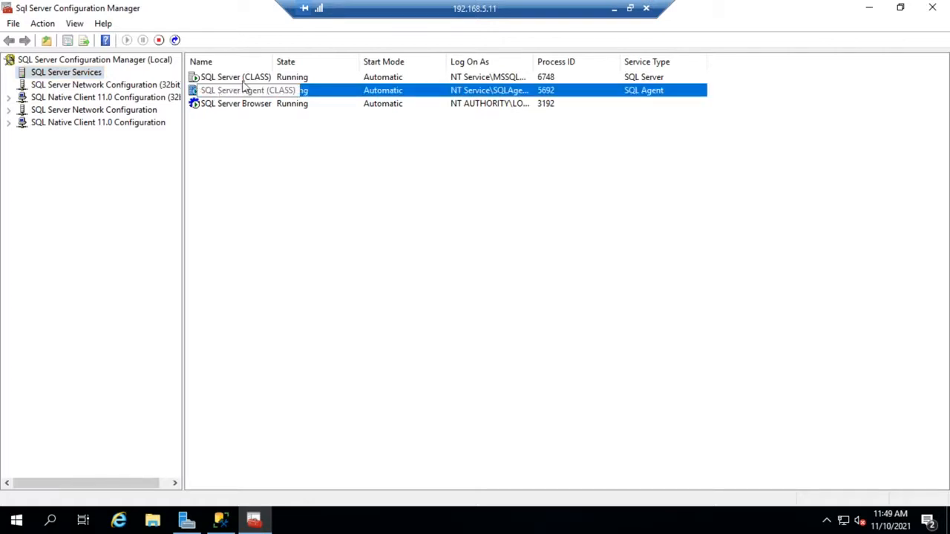
pyautogui.doubleClick(275, 58)
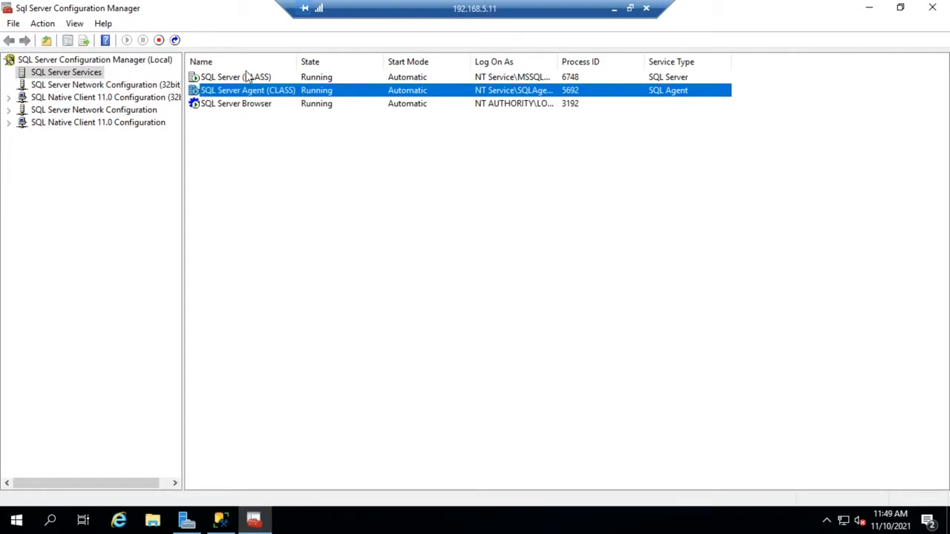
# Review the SQL Server Agent (CLASS) service's log-on account and start mode options without changing them, and close Configuration Manager.
pyautogui.doubleClick(236, 92)
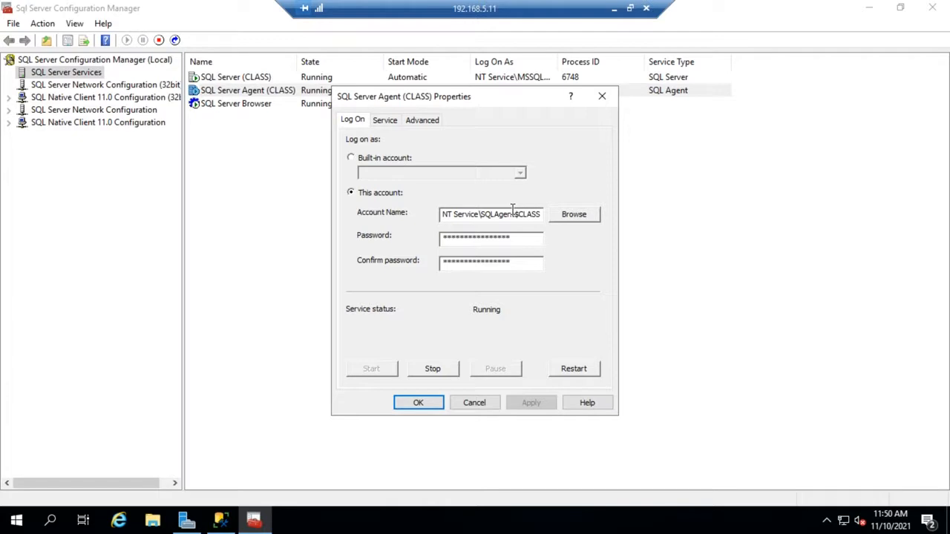
pyautogui.click(386, 120)
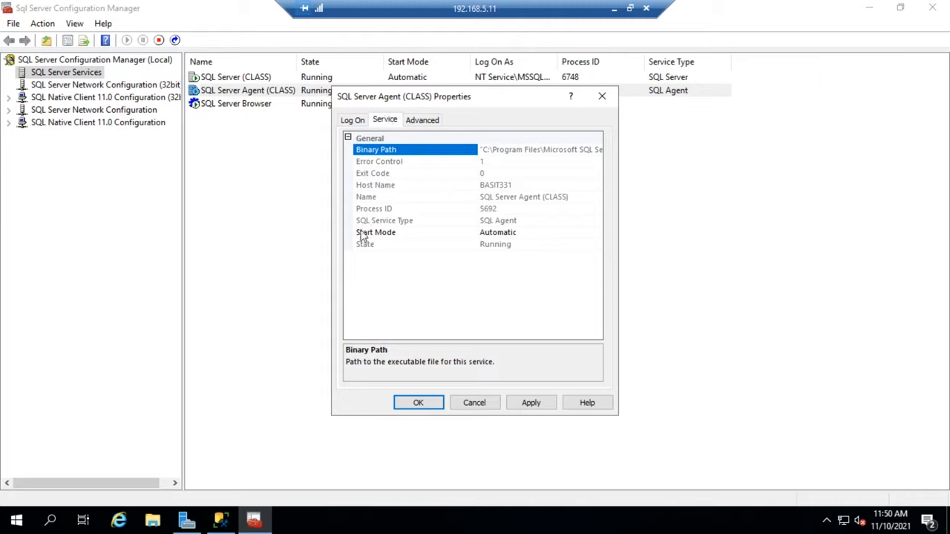
pyautogui.click(540, 234)
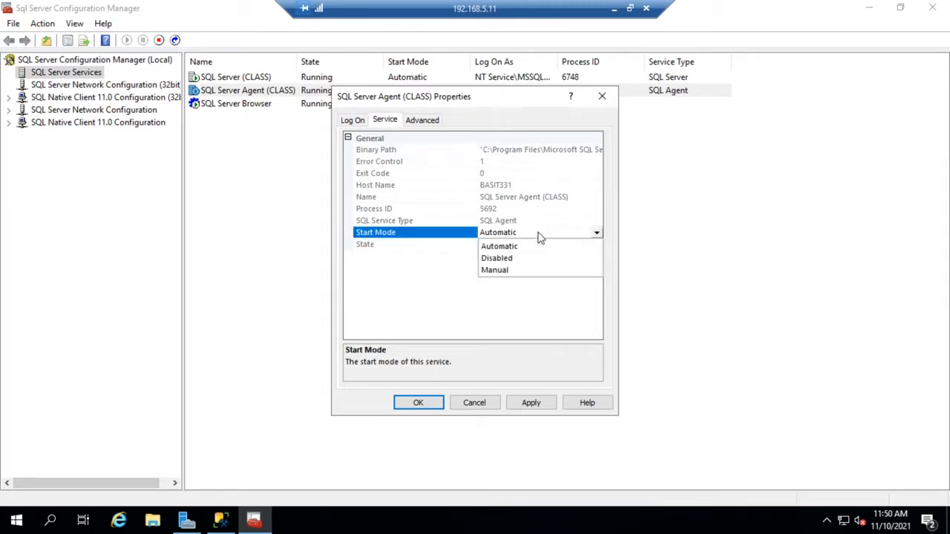
pyautogui.click(501, 306)
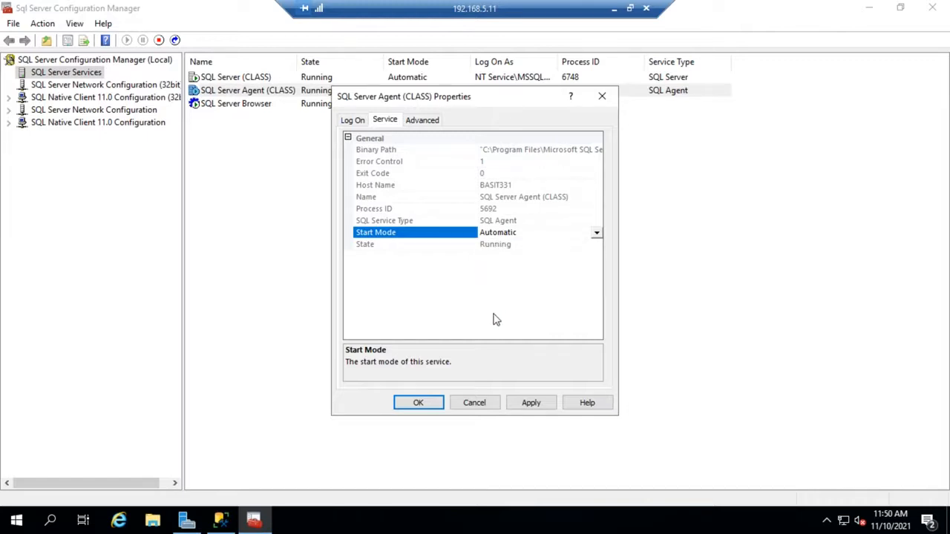
pyautogui.click(476, 404)
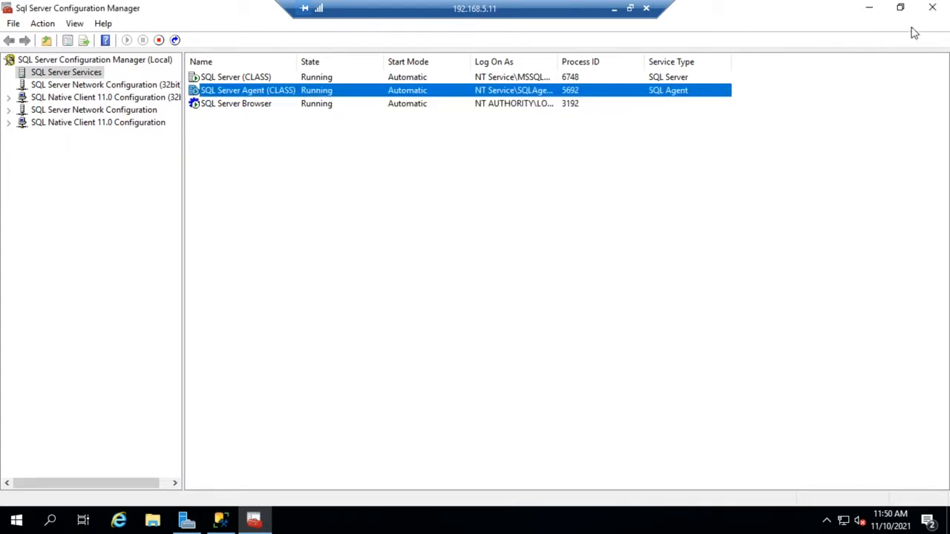
pyautogui.click(935, 11)
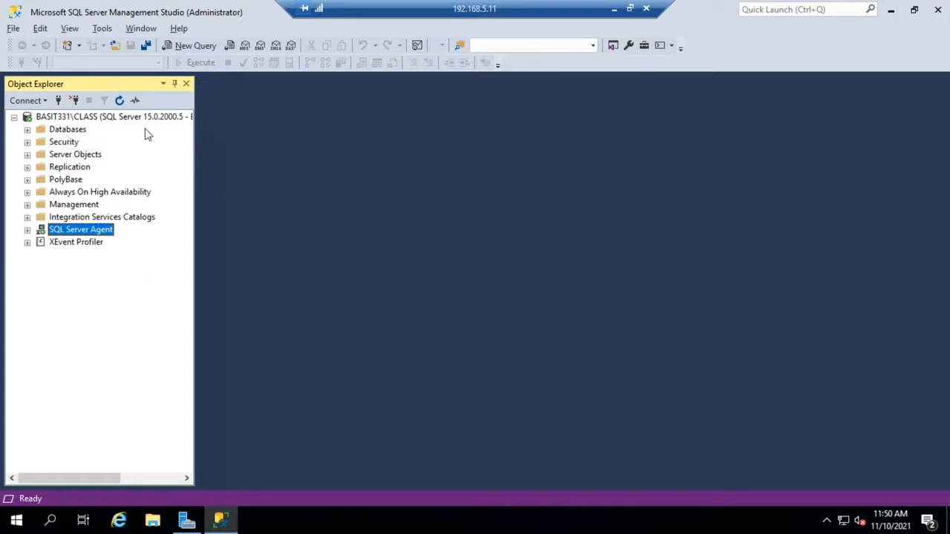
# Expand SQL Server Agent in the object tree and open its properties at the Advanced settings.
pyautogui.doubleClick(63, 232)
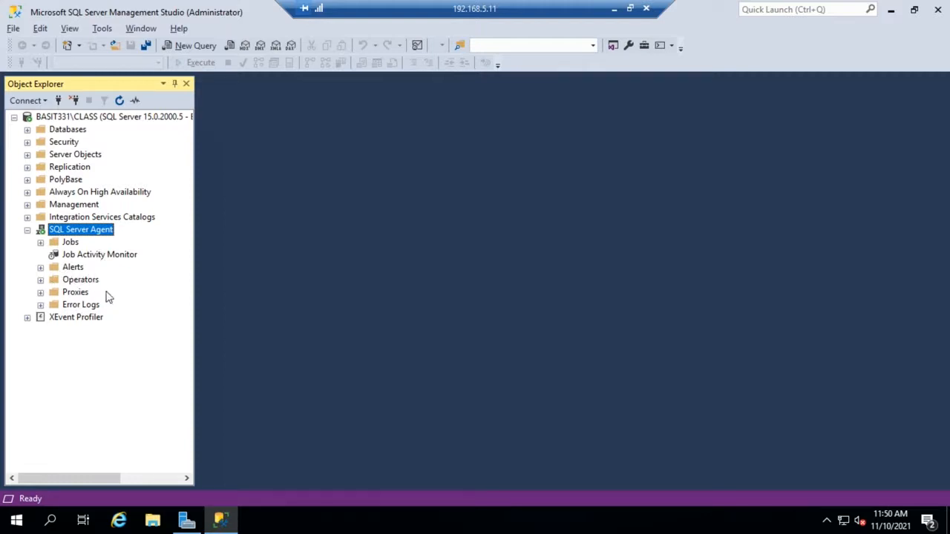
pyautogui.rightClick(82, 236)
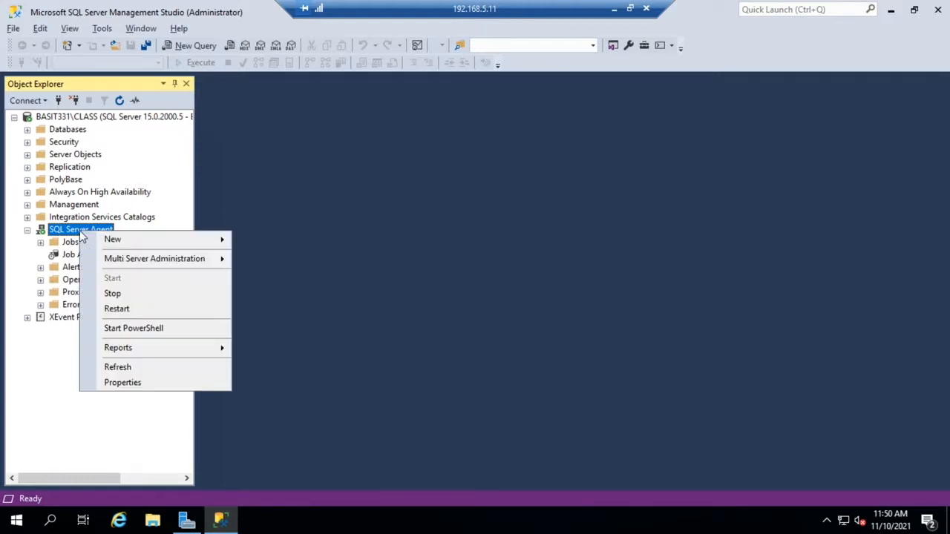
pyautogui.click(152, 391)
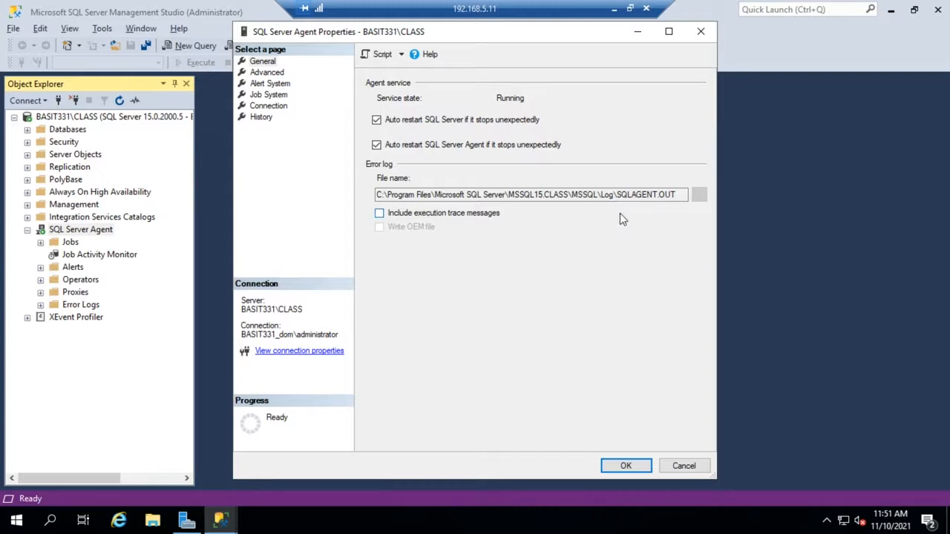
pyautogui.click(265, 75)
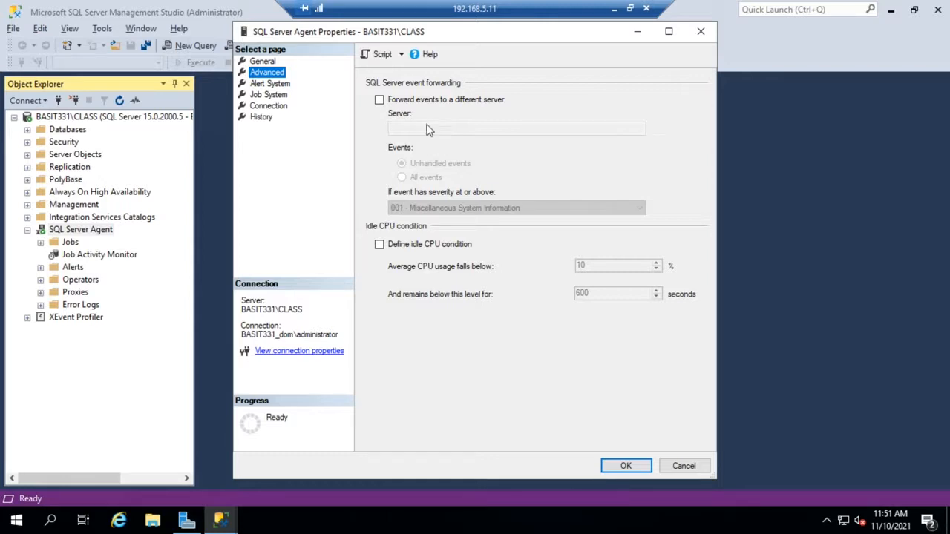
# Try forwarding all events of severity 017 - Insufficient Resources or above to a different server, and disable event forwarding again.
pyautogui.click(379, 100)
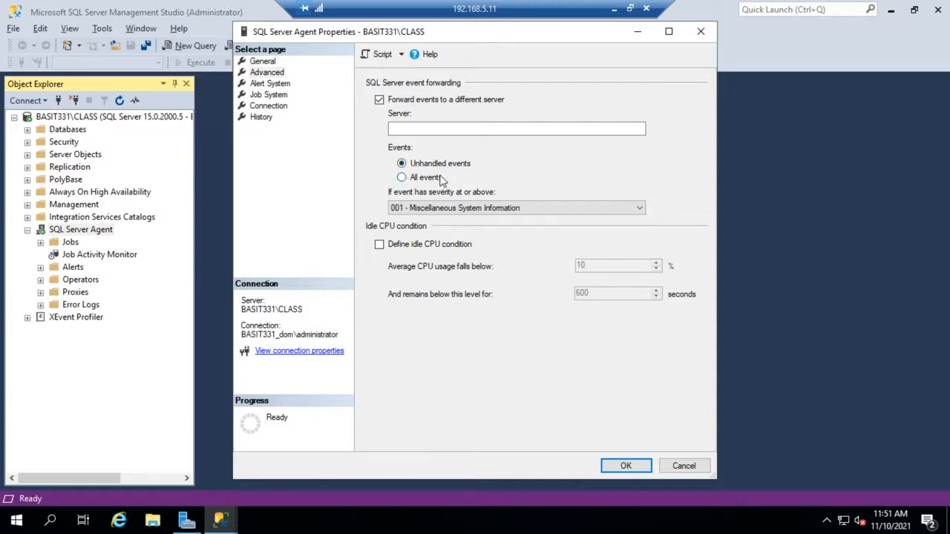
pyautogui.click(641, 207)
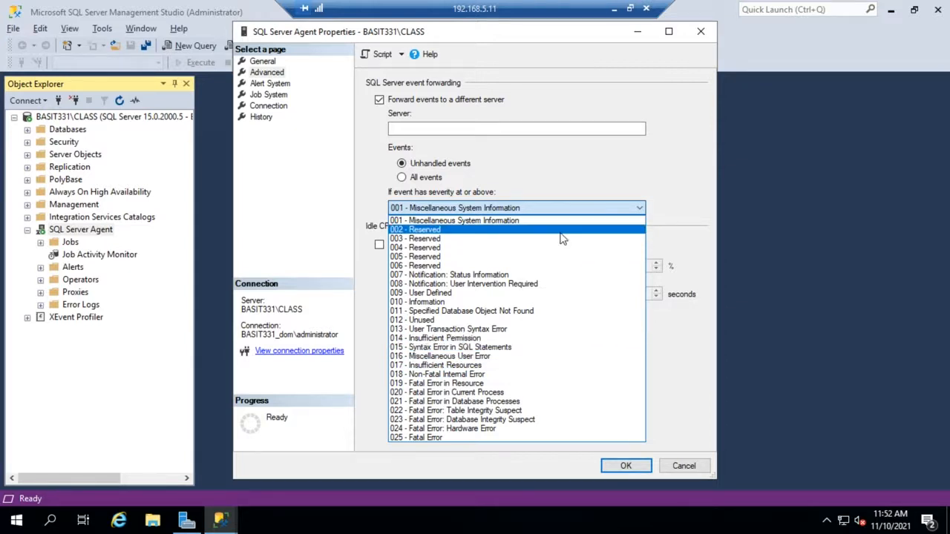
pyautogui.click(417, 366)
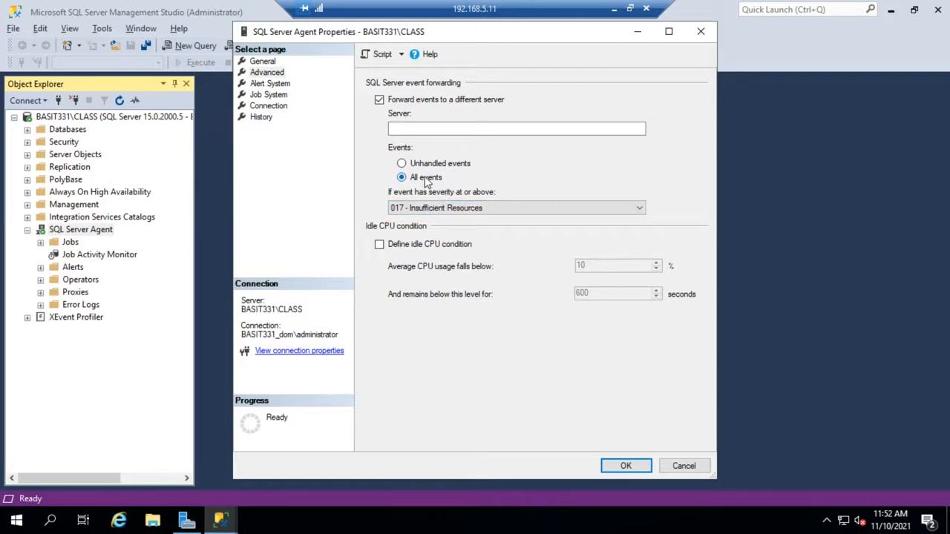
pyautogui.click(379, 100)
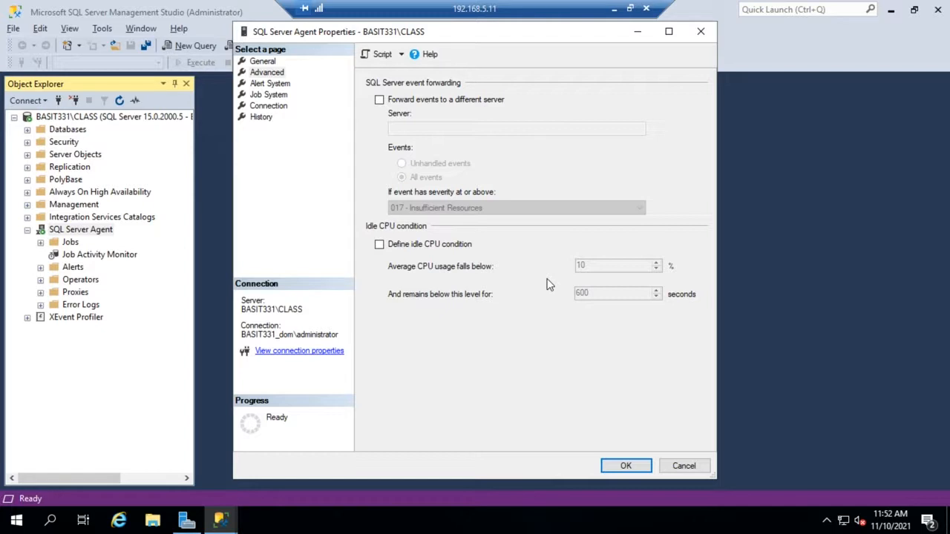
# Define the idle CPU condition as average CPU usage below 16% remaining below this level for 300 seconds.
pyautogui.click(439, 251)
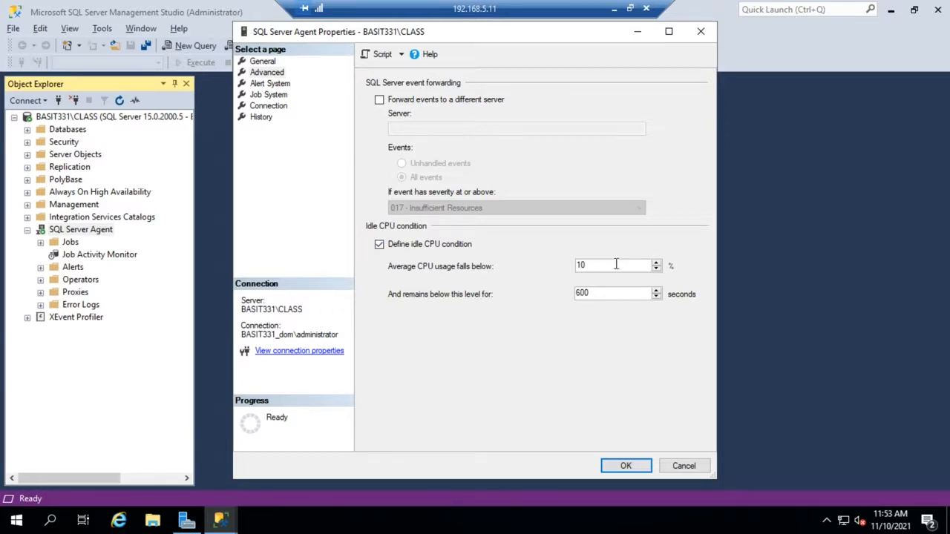
pyautogui.press('BackSpace')
pyautogui.press('BackSpace')
pyautogui.write('16')
pyautogui.click(612, 292)
pyautogui.press('BackSpace')
pyautogui.press('BackSpace')
pyautogui.press('BackSpace')
pyautogui.write('300')
# Enable the alert system's mail profile using Database Mail and the SQL Admin profile, save the properties and collapse SQL Server Agent.
pyautogui.click(271, 84)
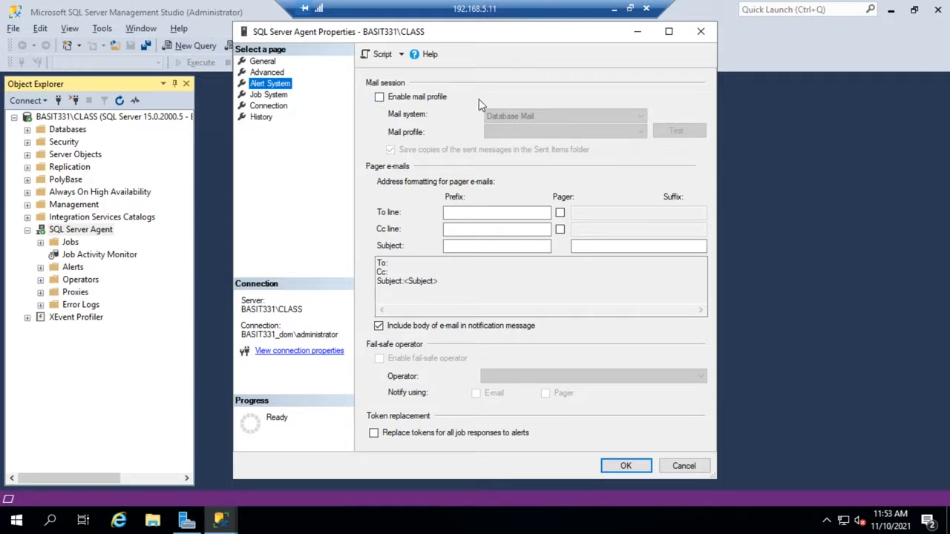
pyautogui.click(414, 97)
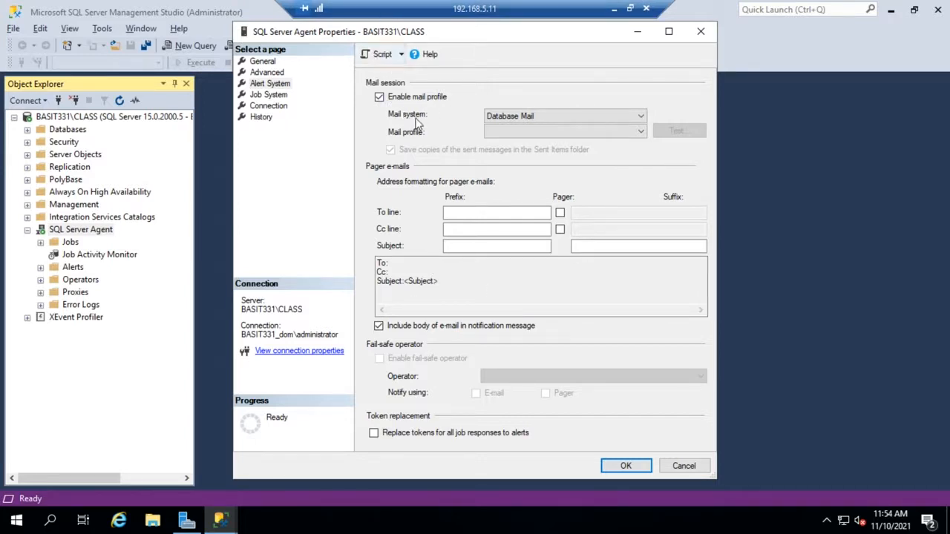
pyautogui.click(642, 116)
pyautogui.click(643, 117)
pyautogui.click(642, 133)
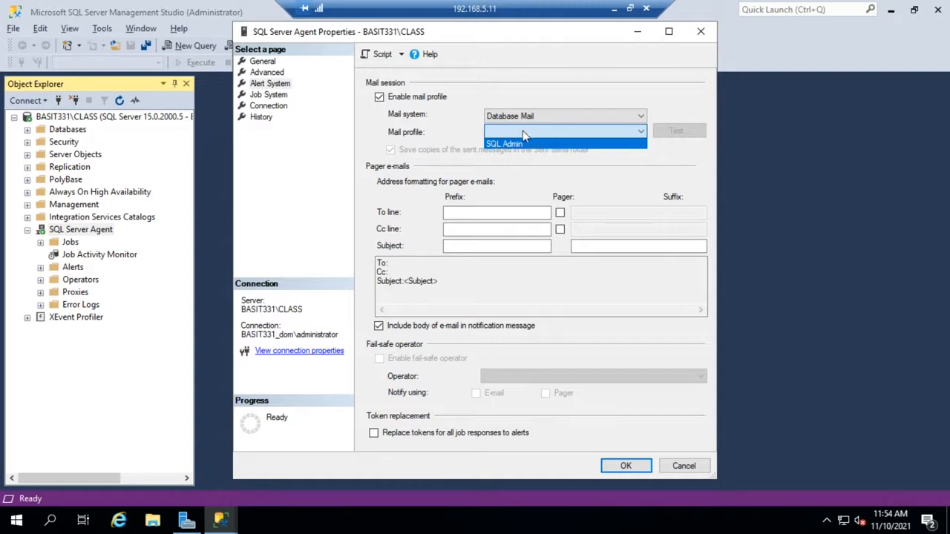
pyautogui.click(505, 144)
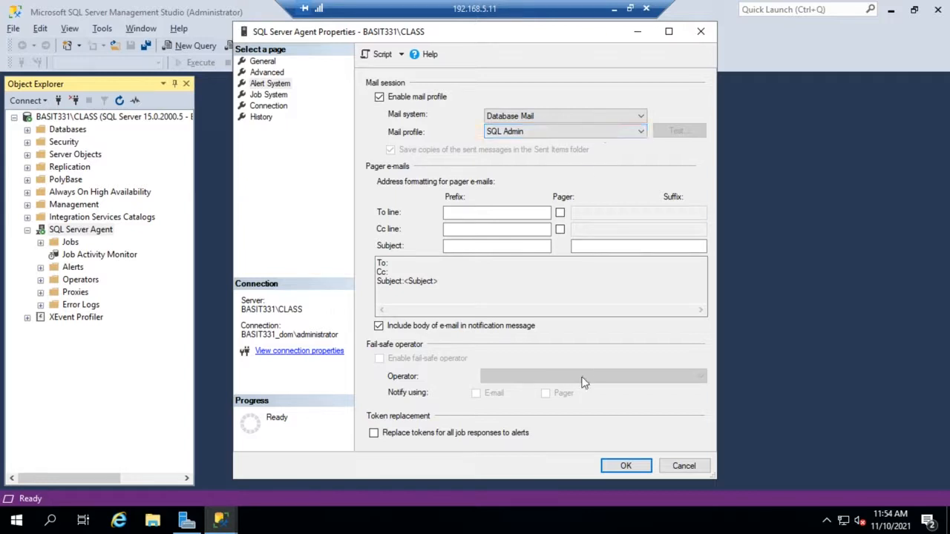
pyautogui.click(625, 466)
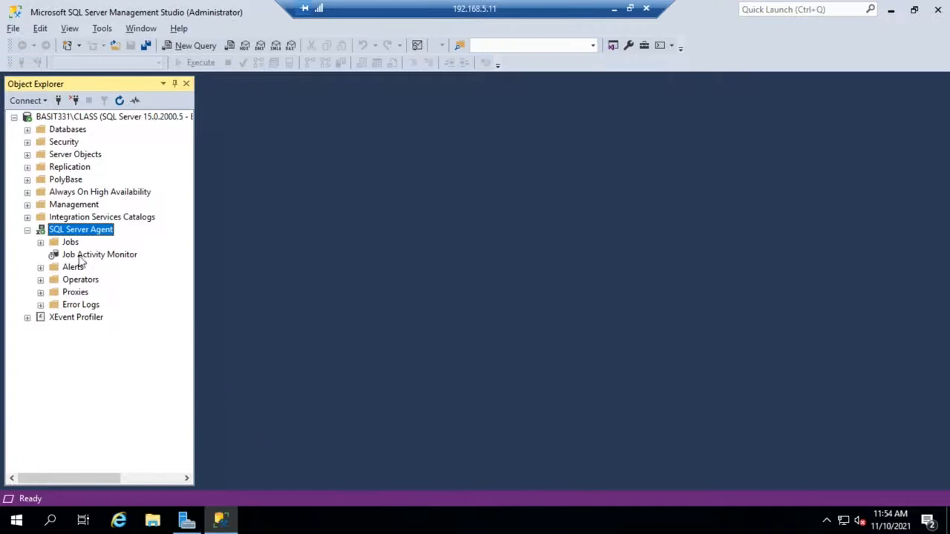
pyautogui.click(28, 230)
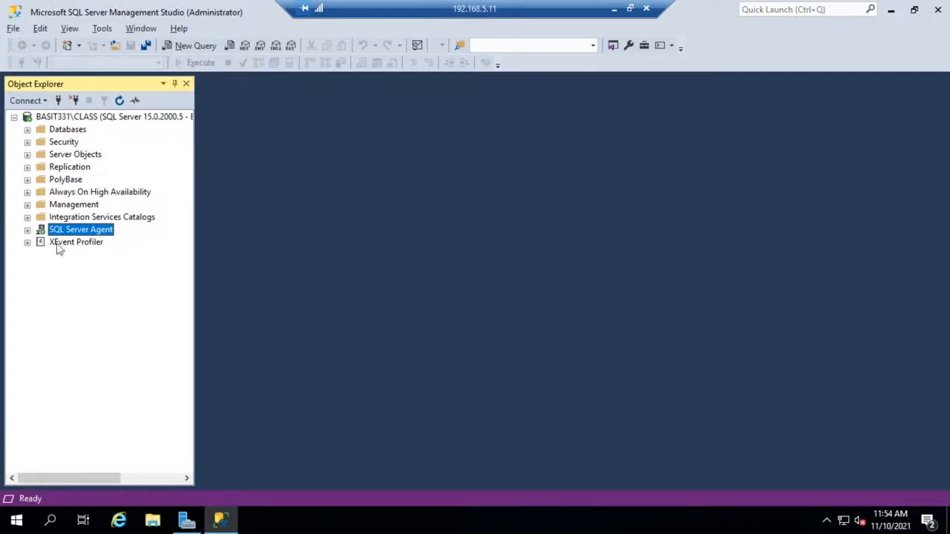